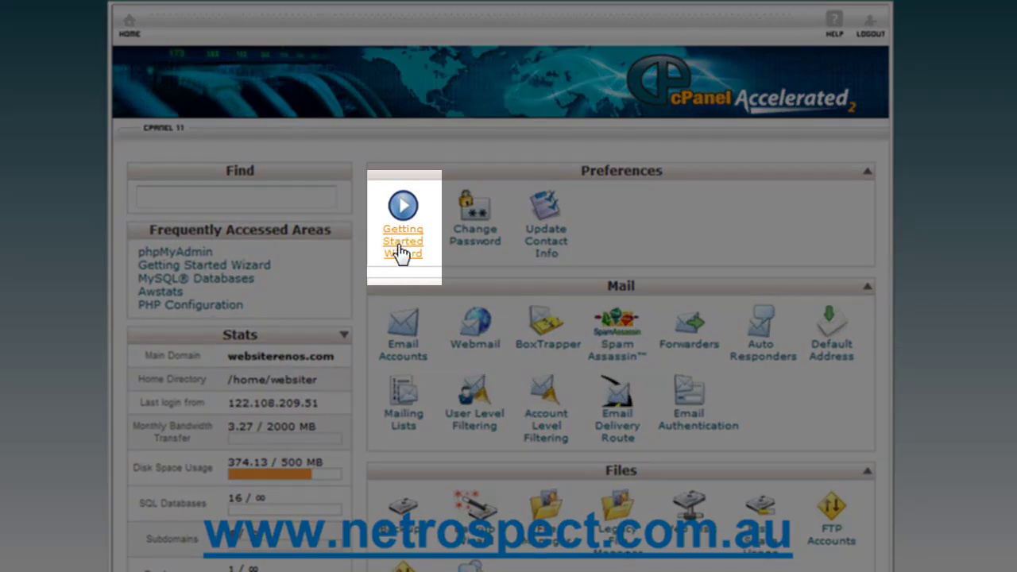
- Launch the Getting Started Wizard from the Preferences section of the home page
{"action": "left_click", "coordinate": [404, 249]}
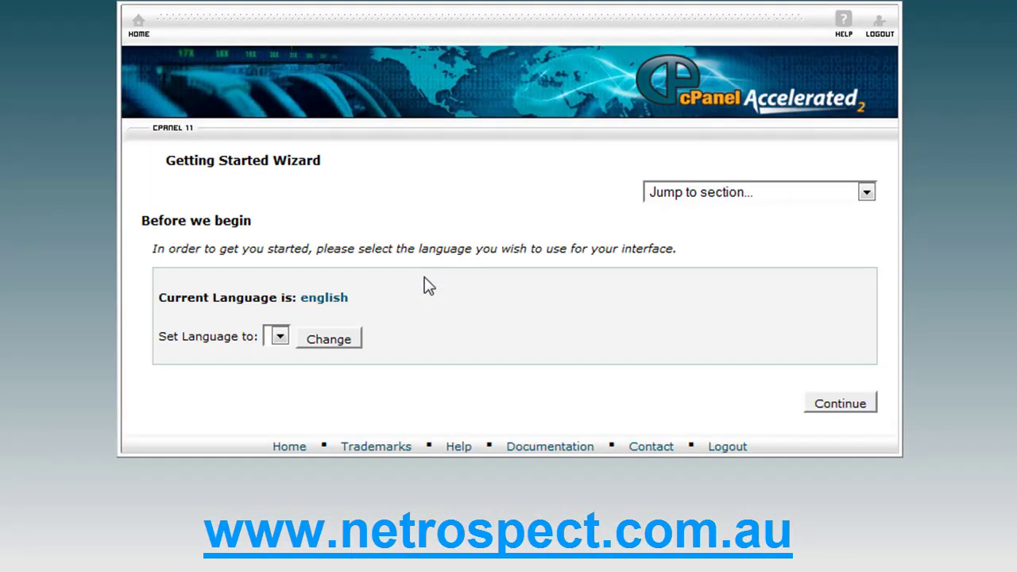
- Confirm English as the wizard language and continue to the introduction
{"action": "key", "text": "Return"}
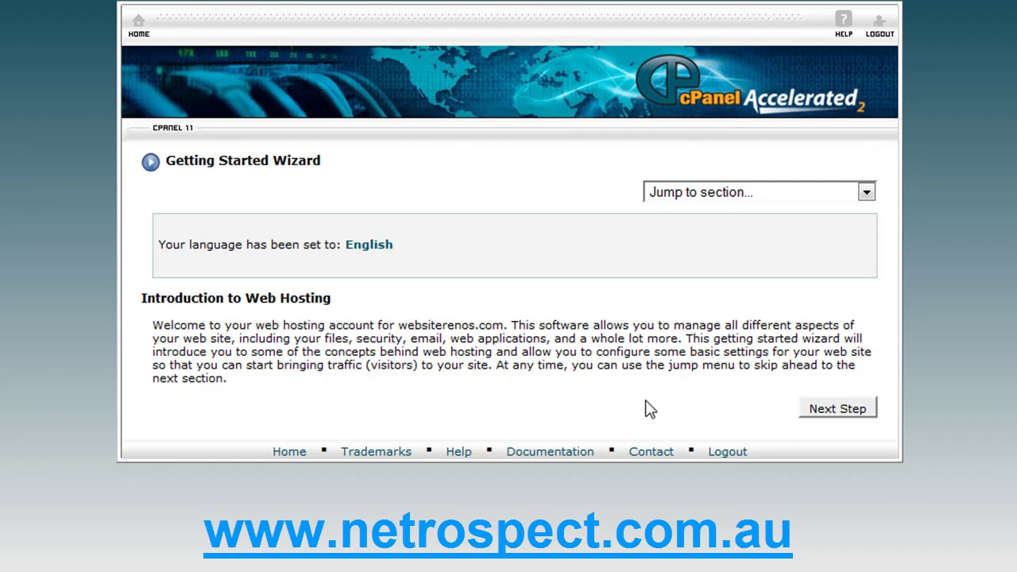
- Move on to the How your site works page explaining public_ftp and public_html
{"action": "left_click", "coordinate": [855, 419]}
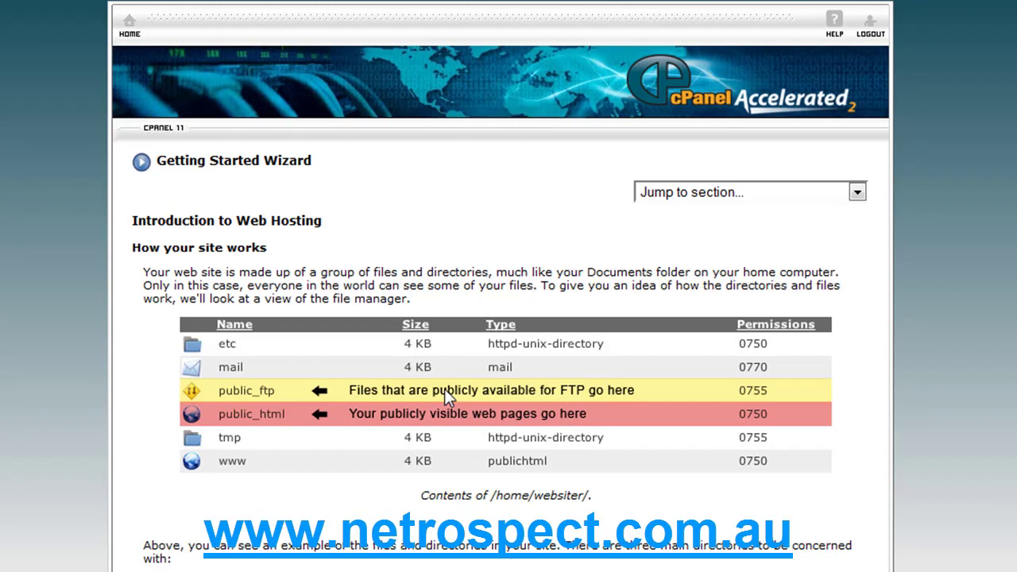
{"action": "key", "text": "ctrl+2"}
{"action": "mouse_move", "coordinate": [279, 343]}
{"action": "left_mouse_down"}
{"action": "mouse_move", "coordinate": [319, 331]}
{"action": "mouse_move", "coordinate": [279, 343]}
{"action": "mouse_move", "coordinate": [293, 334]}
{"action": "mouse_move", "coordinate": [347, 357]}
{"action": "mouse_move", "coordinate": [294, 362]}
{"action": "mouse_move", "coordinate": [307, 368]}
{"action": "left_mouse_up"}
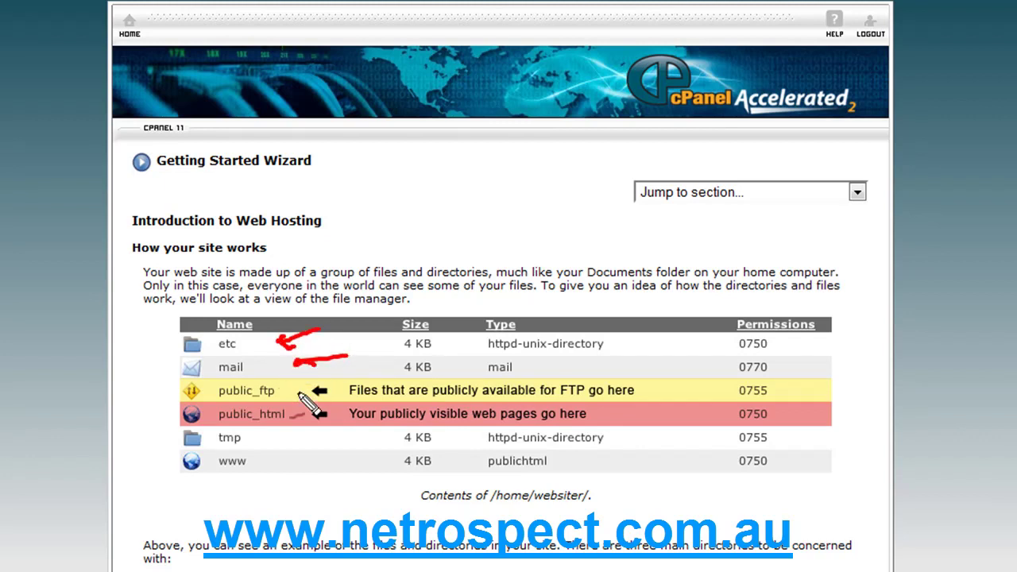
{"action": "mouse_move", "coordinate": [279, 437]}
{"action": "left_mouse_down"}
{"action": "mouse_move", "coordinate": [315, 434]}
{"action": "mouse_move", "coordinate": [277, 437]}
{"action": "left_mouse_up"}
{"action": "left_click_drag", "start_coordinate": [277, 437], "coordinate": [288, 442]}
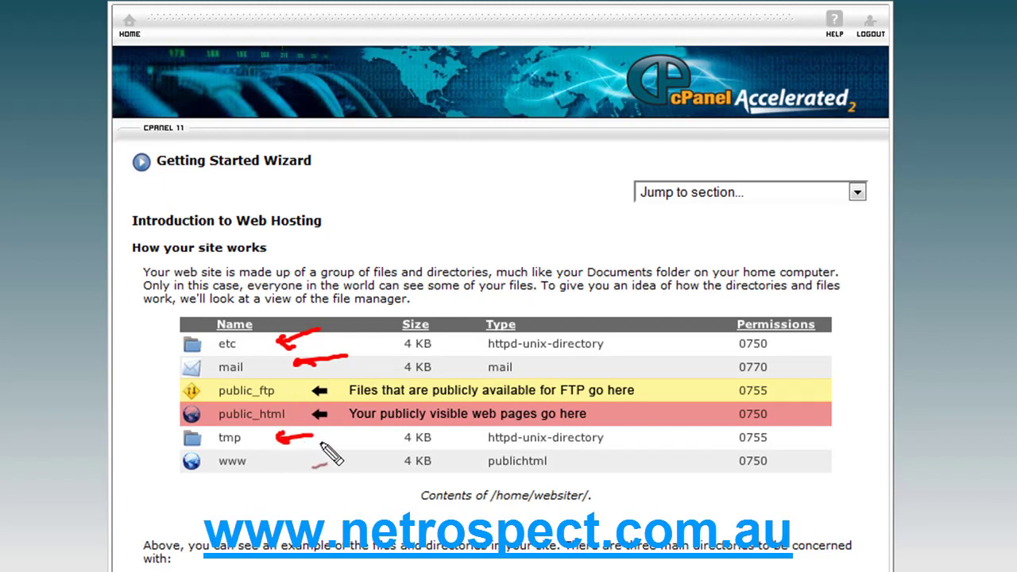
{"action": "key", "text": "Escape"}
{"action": "key", "text": "ctrl+2"}
{"action": "mouse_move", "coordinate": [290, 392]}
{"action": "left_mouse_down"}
{"action": "mouse_move", "coordinate": [331, 376]}
{"action": "mouse_move", "coordinate": [306, 396]}
{"action": "mouse_move", "coordinate": [311, 418]}
{"action": "left_mouse_up"}
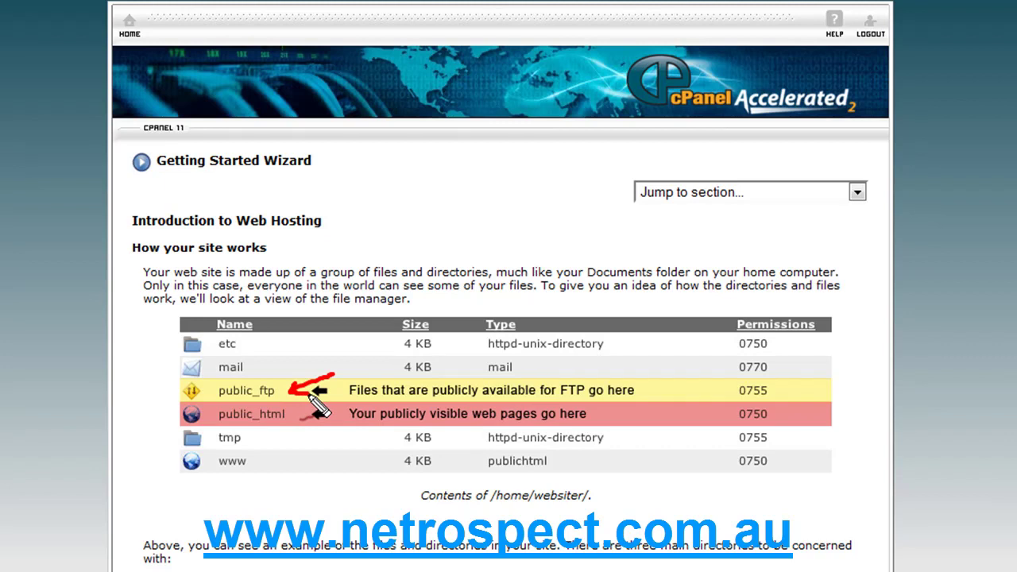
{"action": "key", "text": "Escape"}
{"action": "key", "text": "ctrl+2"}
{"action": "left_click_drag", "start_coordinate": [296, 434], "coordinate": [312, 431]}
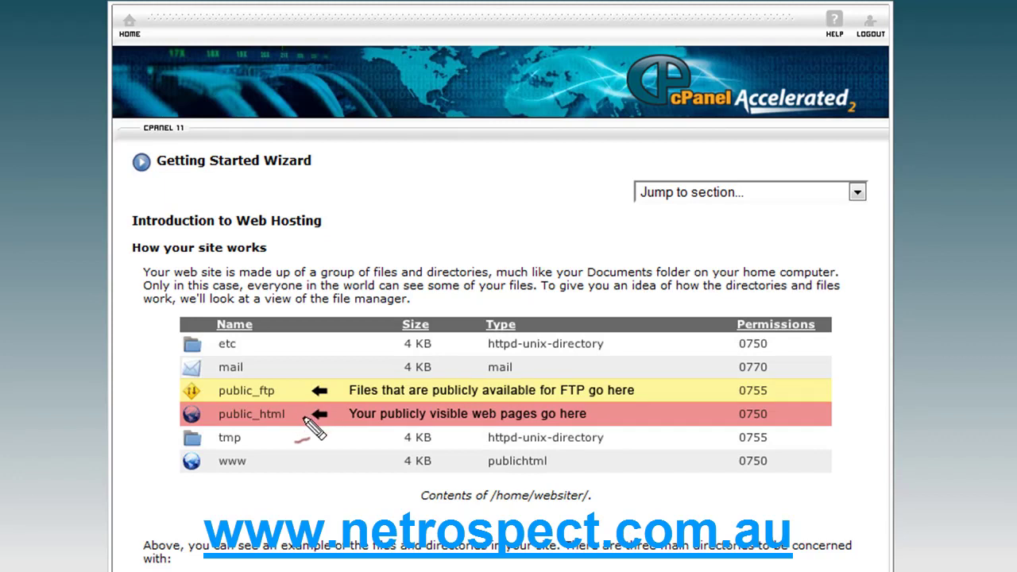
{"action": "mouse_move", "coordinate": [354, 405]}
{"action": "left_mouse_down"}
{"action": "mouse_move", "coordinate": [302, 421]}
{"action": "mouse_move", "coordinate": [311, 409]}
{"action": "left_mouse_up"}
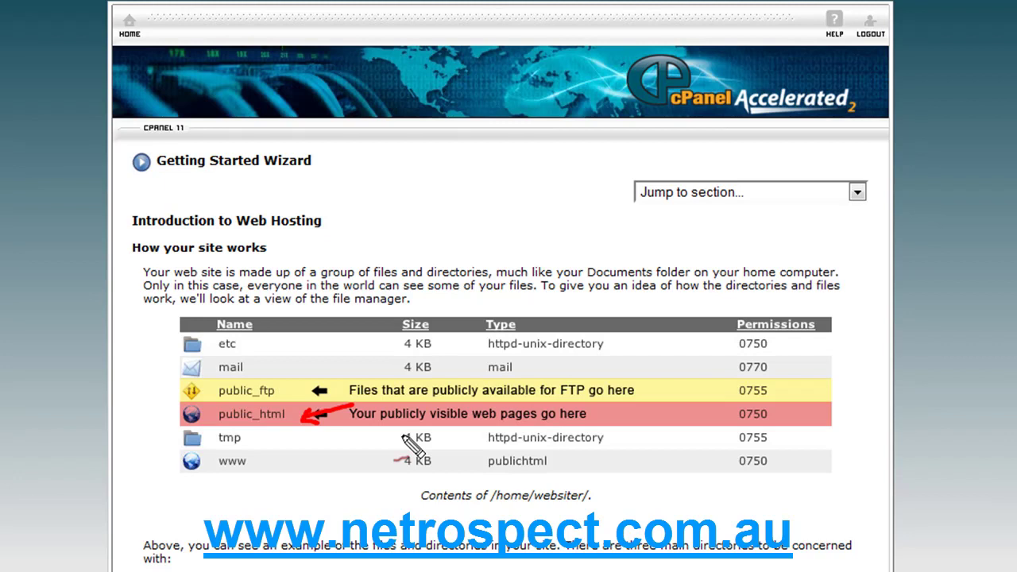
{"action": "key", "text": "Escape"}
- Read through the three directory explanations and continue to the Getting Files to your site page
{"action": "scroll", "coordinate": [755, 482], "scroll_direction": "down", "scroll_amount": 4}
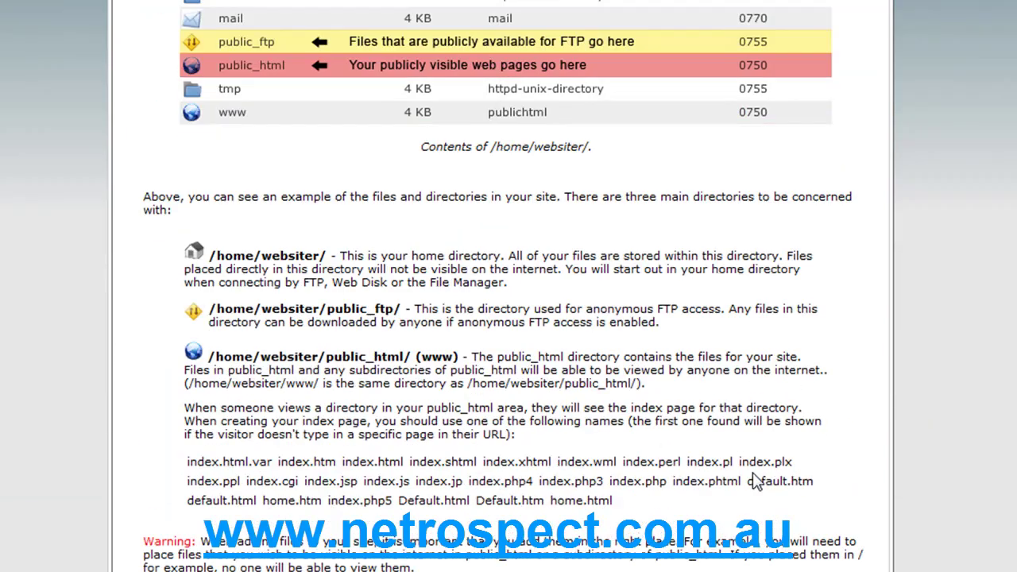
{"action": "scroll", "coordinate": [755, 482], "scroll_direction": "down", "scroll_amount": 1}
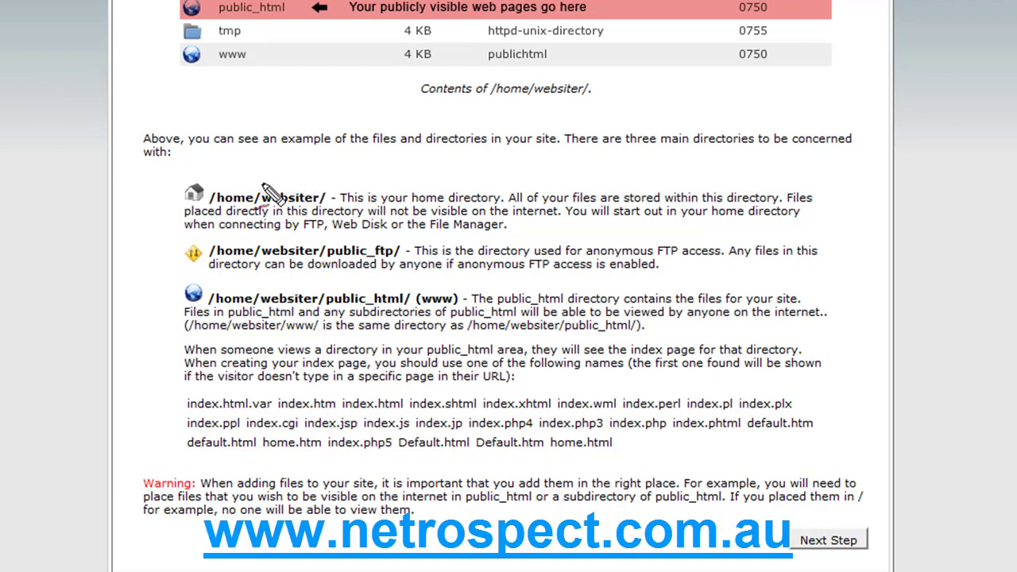
{"action": "left_click_drag", "start_coordinate": [276, 184], "coordinate": [322, 183]}
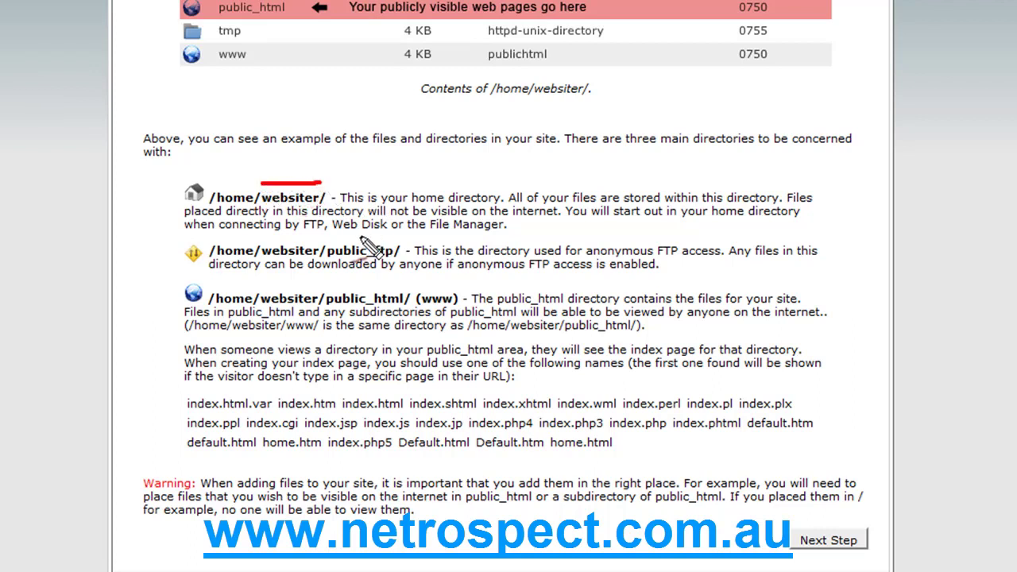
{"action": "left_click_drag", "start_coordinate": [209, 178], "coordinate": [247, 181]}
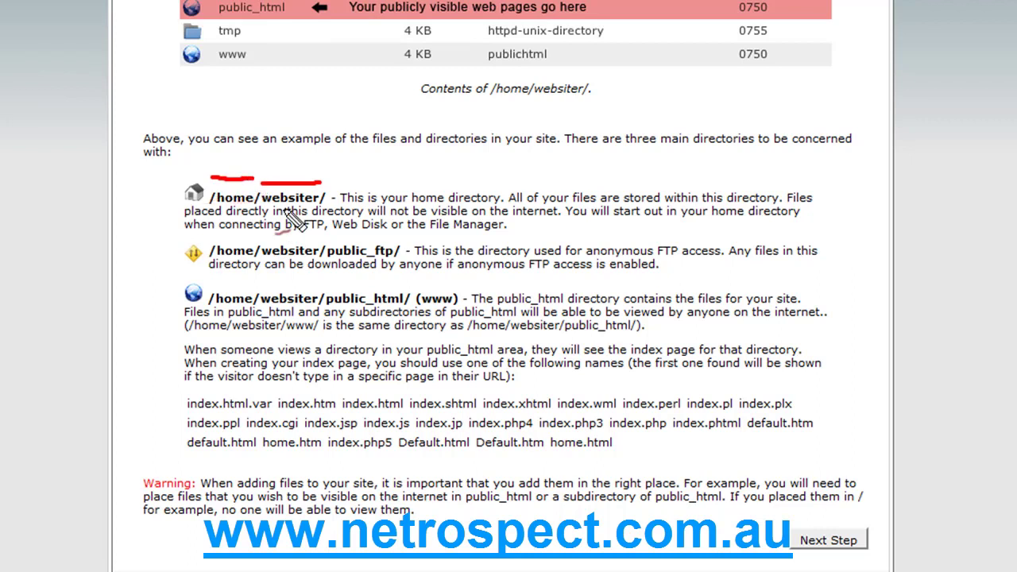
{"action": "key", "text": "Escape"}
{"action": "left_click", "coordinate": [816, 545]}
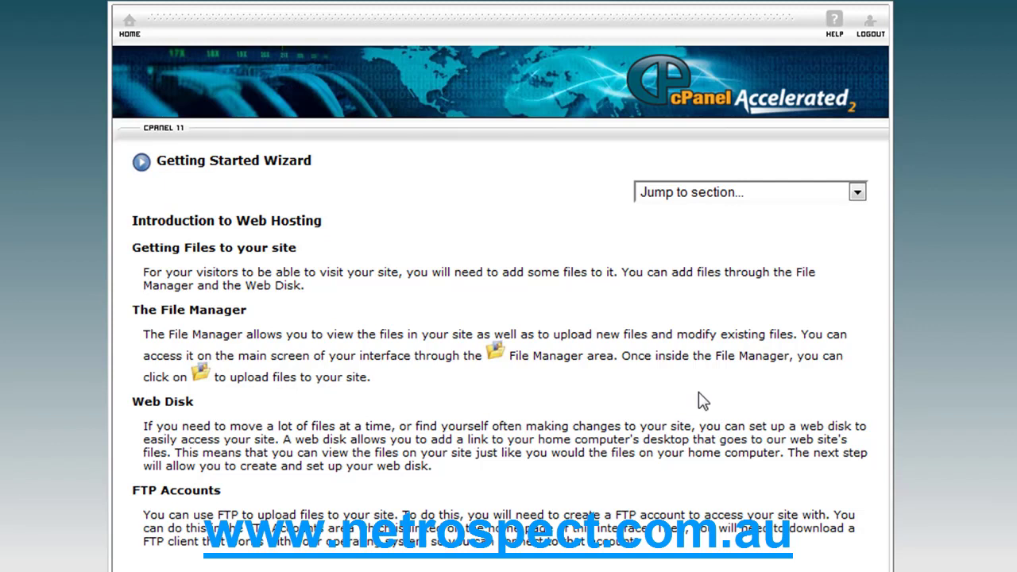
- Scroll past the File Manager, Web Disk and FTP overview and proceed to Web Disk Accounts
{"action": "scroll", "coordinate": [698, 391], "scroll_direction": "down", "scroll_amount": 2}
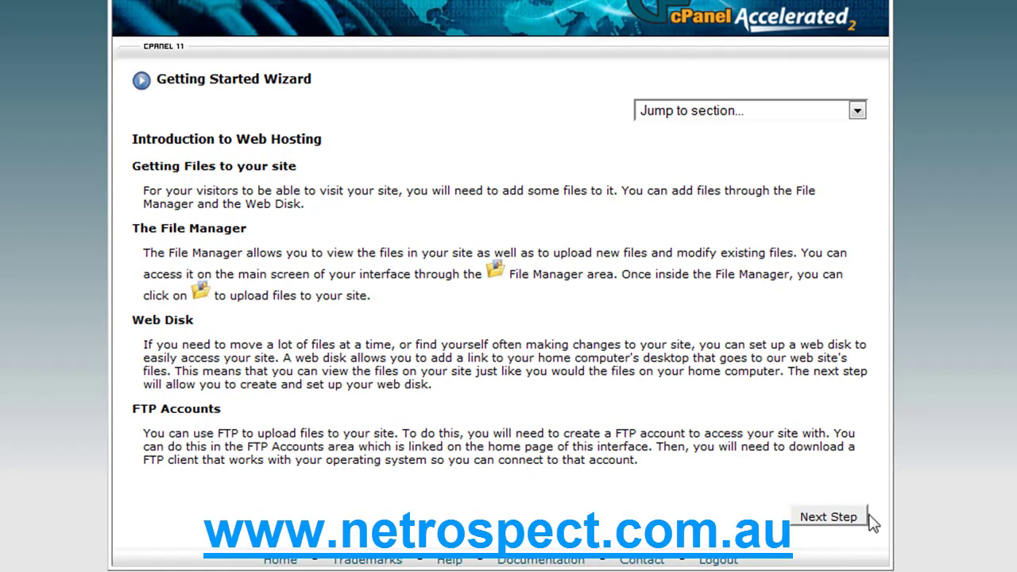
{"action": "left_click", "coordinate": [842, 520]}
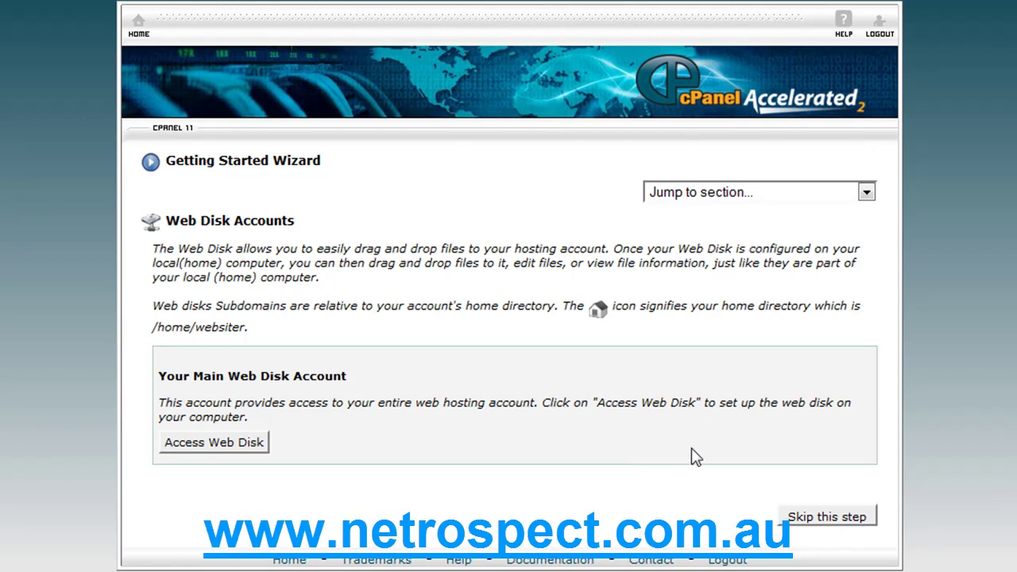
- Skip the Web Disk Accounts step to reach New Email Account Setup
{"action": "left_click", "coordinate": [812, 525]}
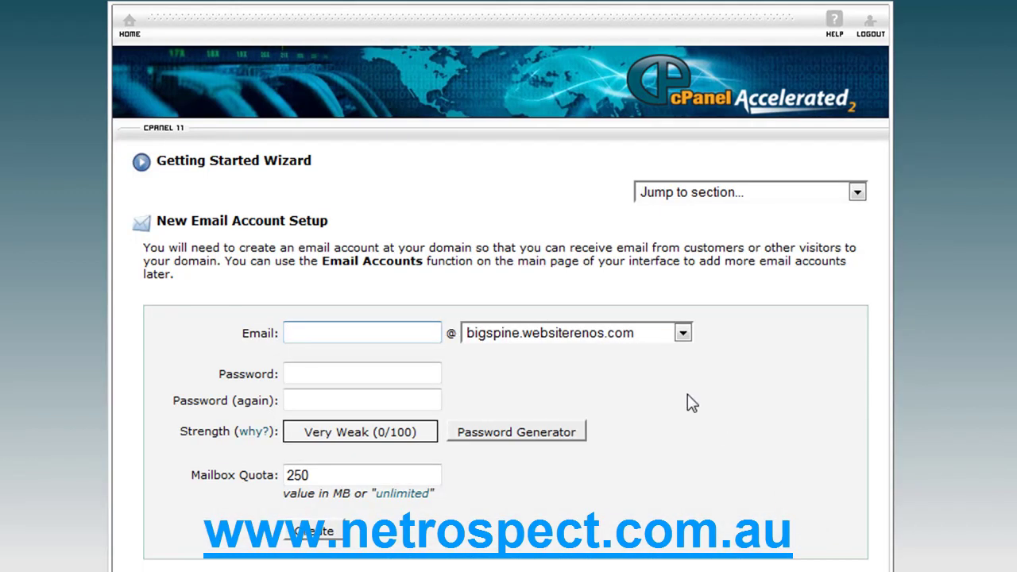
- Choose websiterenos.com as the email domain and enter the new mailbox name
{"action": "scroll", "coordinate": [688, 402], "scroll_direction": "down", "scroll_amount": 3}
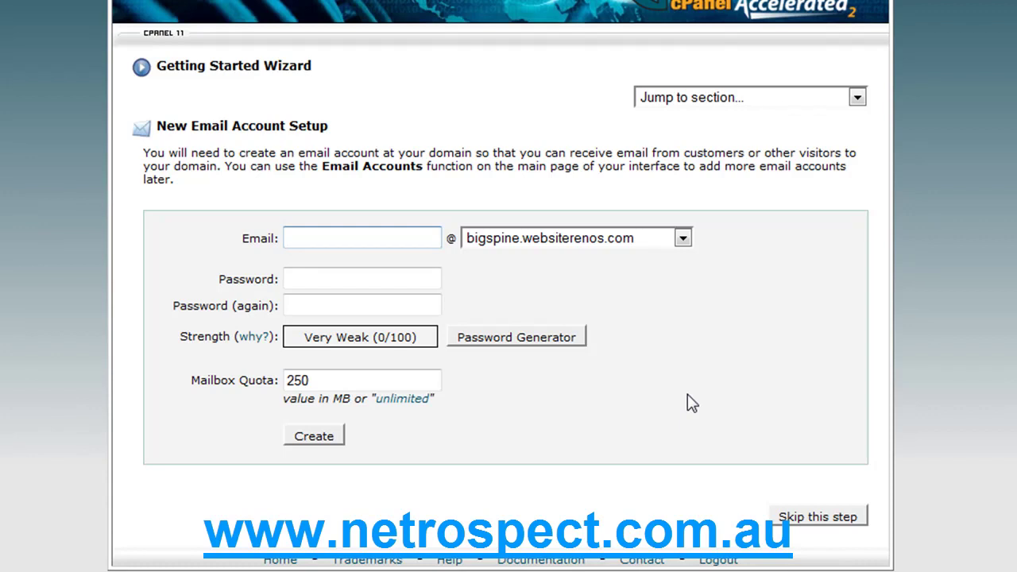
{"action": "left_click", "coordinate": [683, 237]}
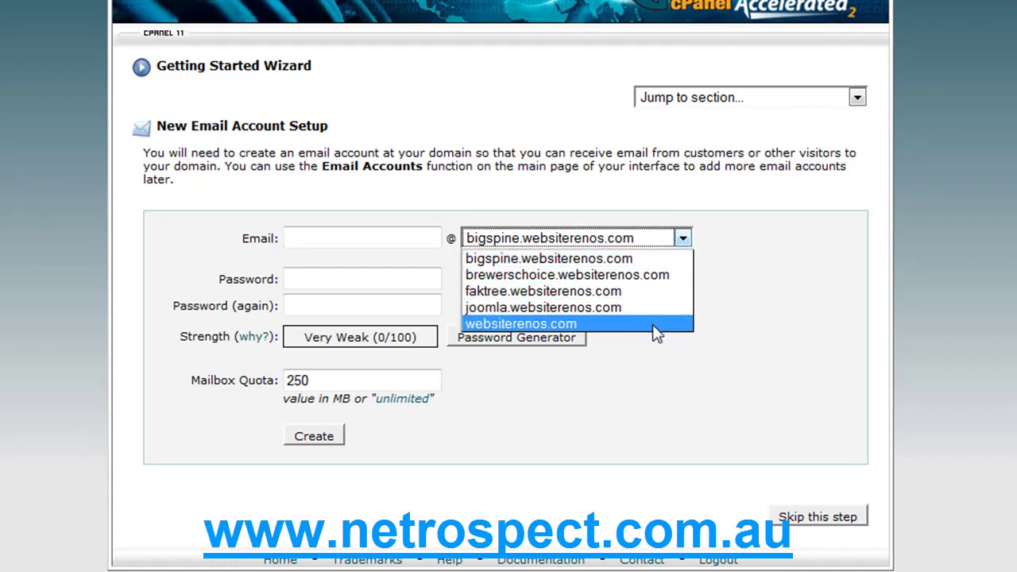
{"action": "left_click", "coordinate": [653, 326]}
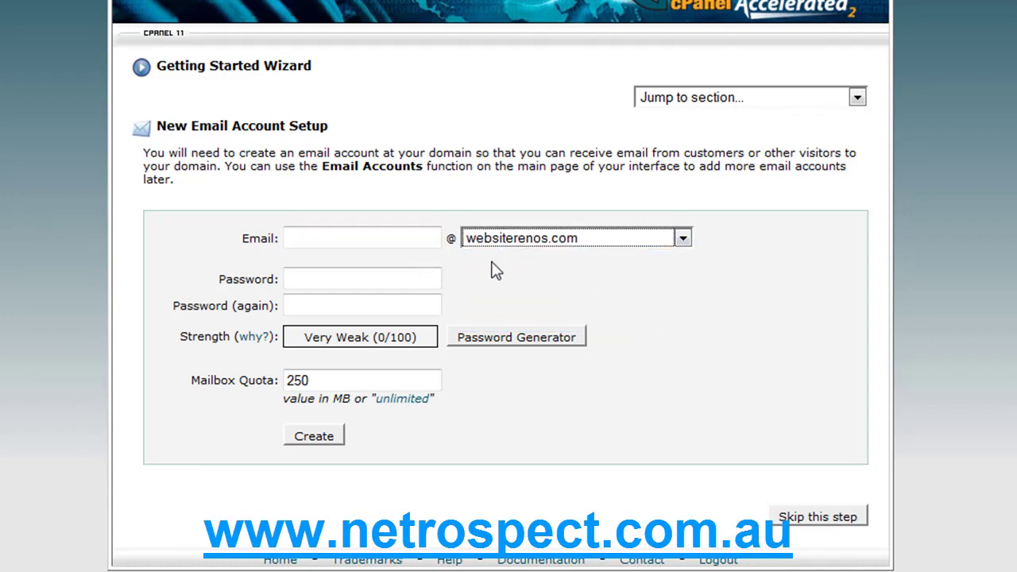
{"action": "left_click", "coordinate": [431, 237]}
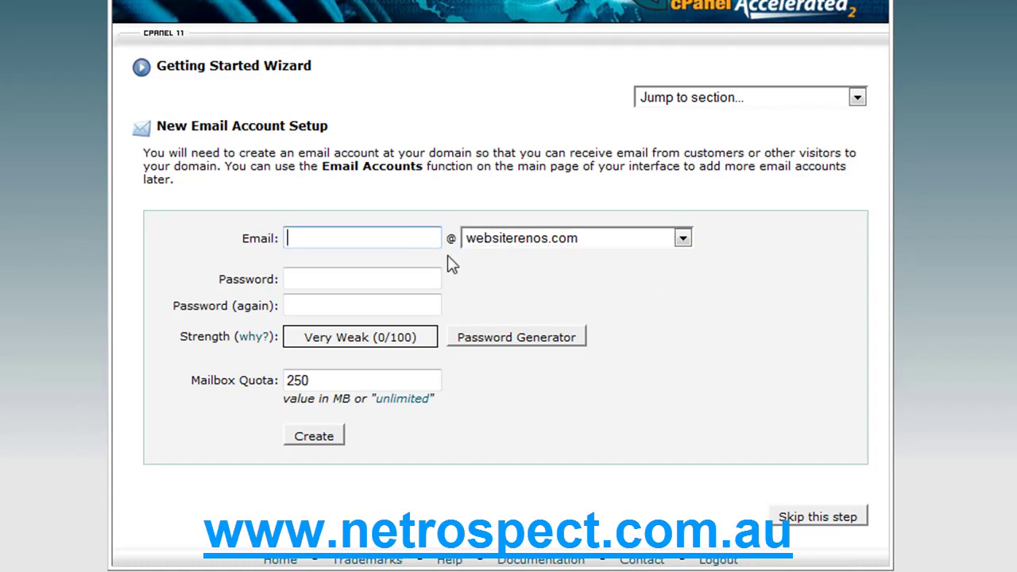
{"action": "key", "text": "Tab"}
{"action": "key", "text": "Tab"}
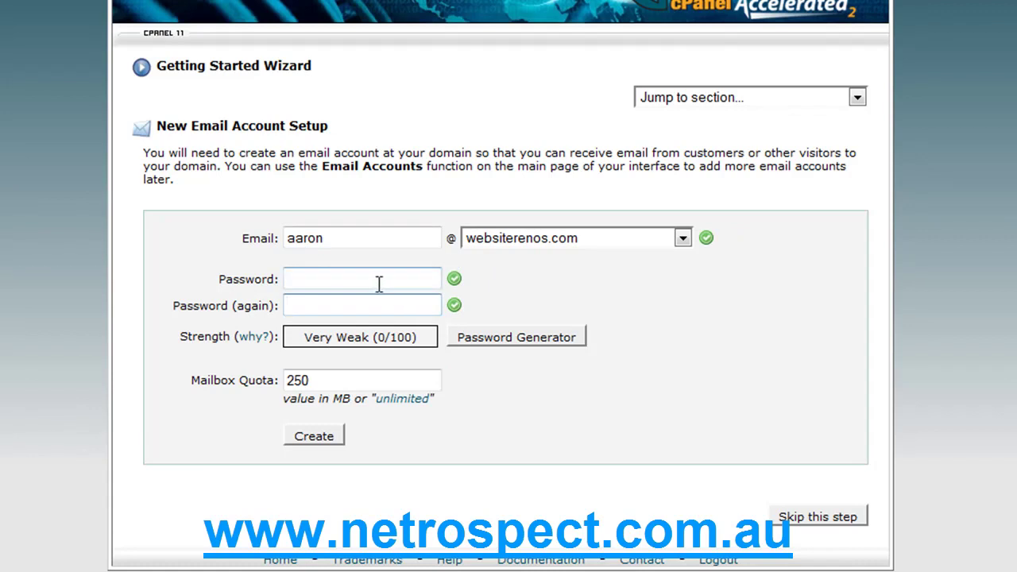
- Try the Password Generator twice without using it, then clear the 250 MB quota value
{"action": "left_click", "coordinate": [515, 340]}
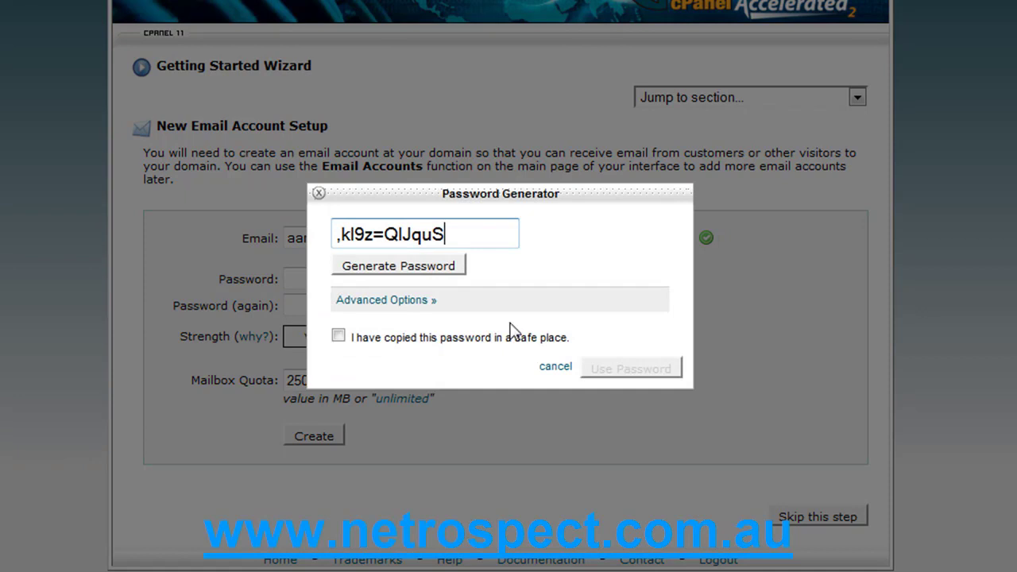
{"action": "left_click", "coordinate": [451, 268]}
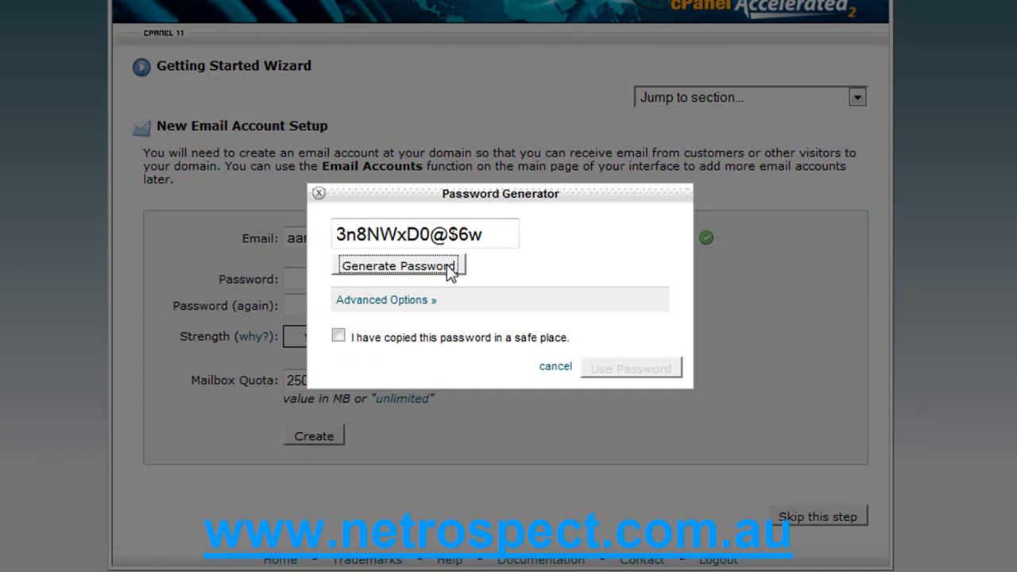
{"action": "left_click", "coordinate": [555, 366]}
{"action": "left_click", "coordinate": [358, 381]}
{"action": "key", "text": "shift+Left"}
{"action": "key", "text": "BackSpace"}
{"action": "key", "text": "BackSpace"}
{"action": "key", "text": "BackSpace"}
- Enter 20 as the mailbox quota, then type 'unlimited' into the quota field
{"action": "type", "text": "20"}
{"action": "key", "text": "Escape"}
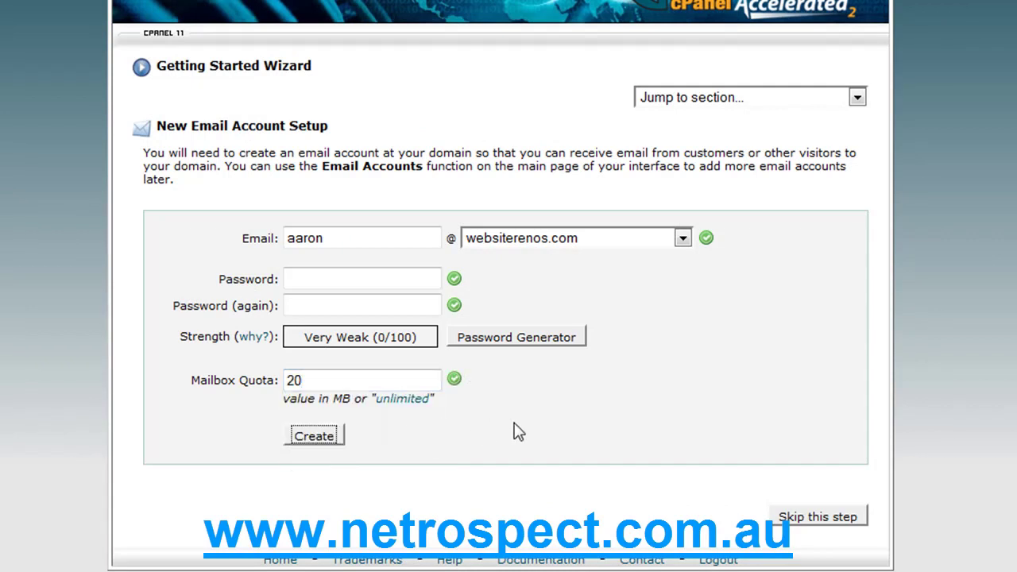
{"action": "type", "text": "unlimited"}
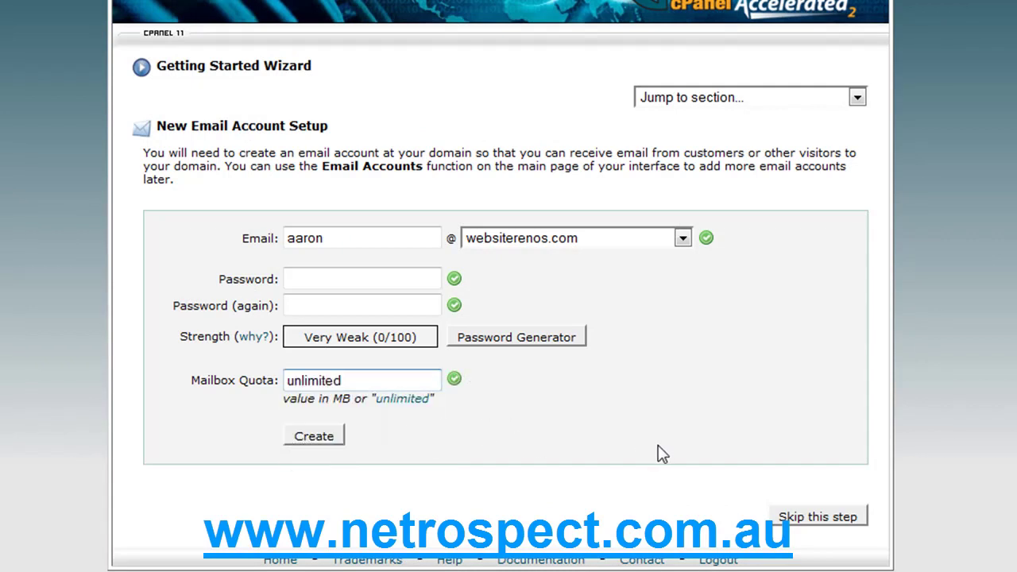
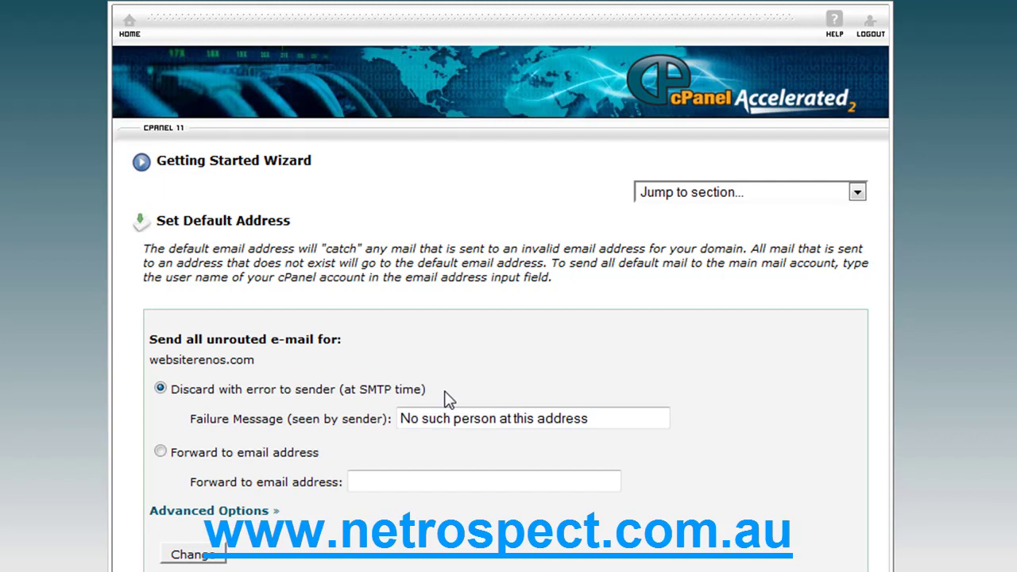
- Try forwarding unrouted mail to an email address, then revert to discarding it with an error to the sender
{"action": "left_click", "coordinate": [160, 451]}
{"action": "left_click", "coordinate": [390, 483]}
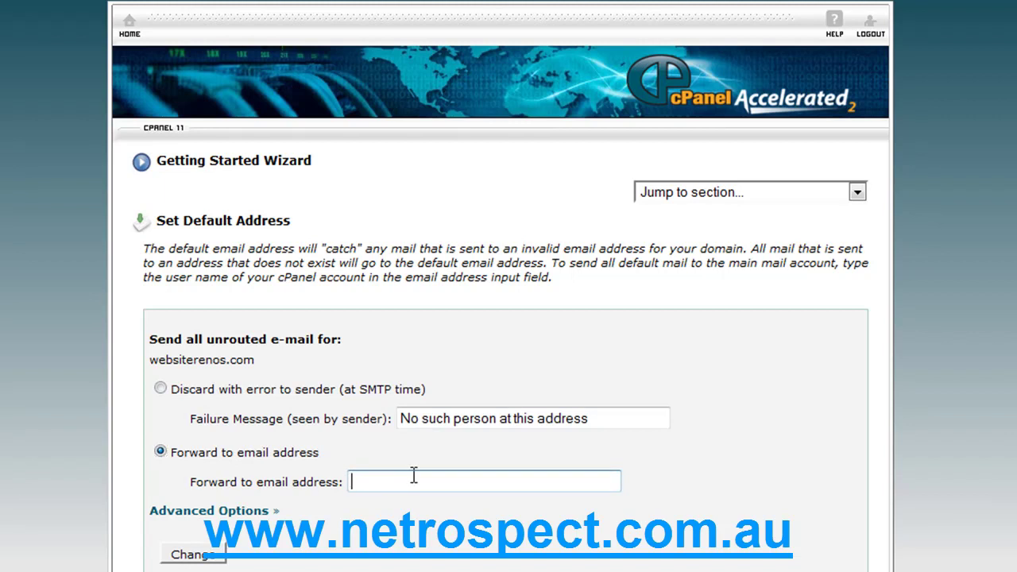
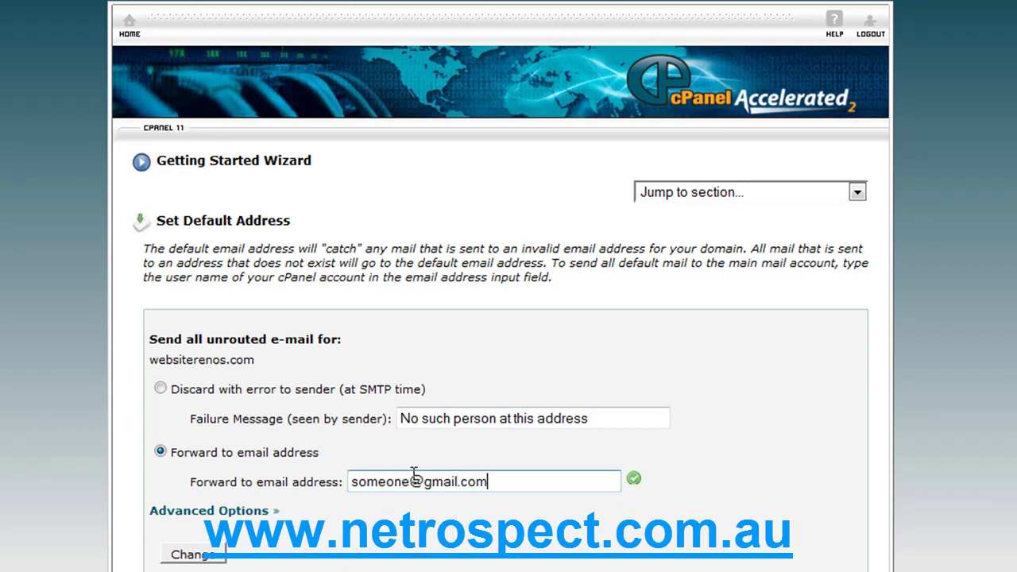
{"action": "left_click", "coordinate": [161, 390]}
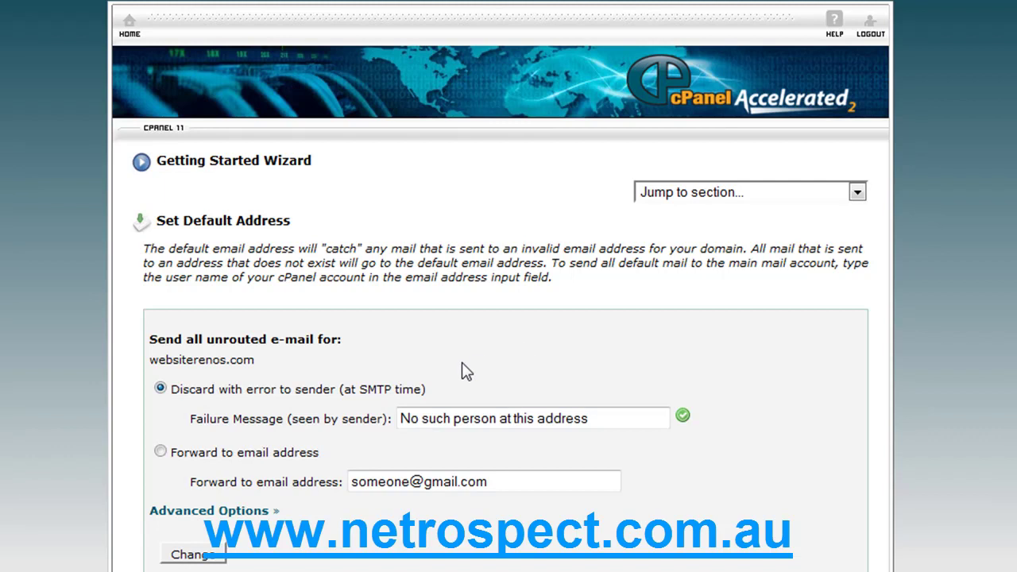
{"action": "scroll", "coordinate": [474, 357], "scroll_direction": "down", "scroll_amount": 3}
- Skip the default address step to reach the Web Mail page
{"action": "left_click", "coordinate": [819, 518]}
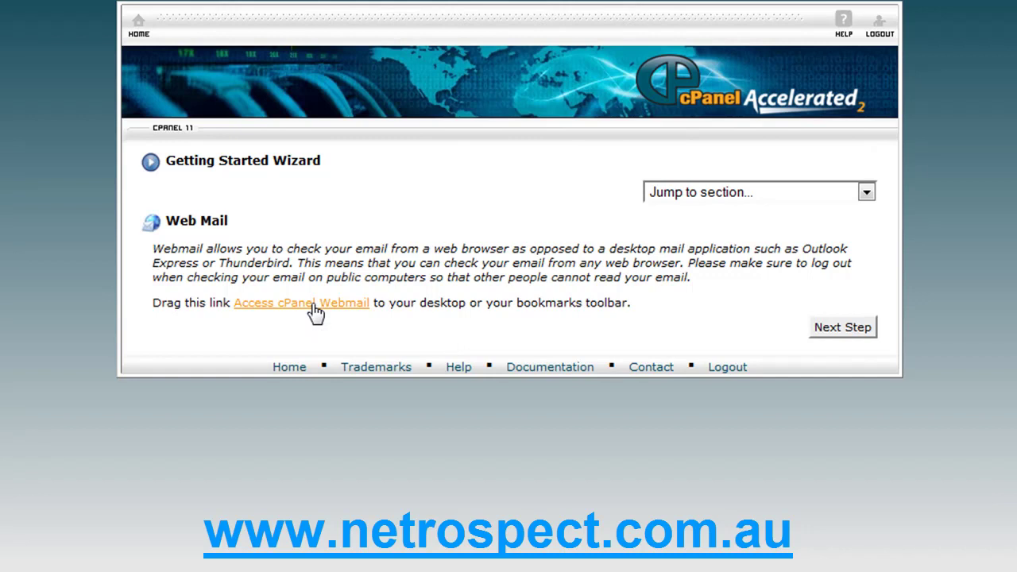
- Drag the Access cPanel Webmail link toward the bookmarks, then continue to the next wizard step
{"action": "left_click", "coordinate": [315, 311]}
{"action": "left_click_drag", "start_coordinate": [315, 311], "coordinate": [314, 279]}
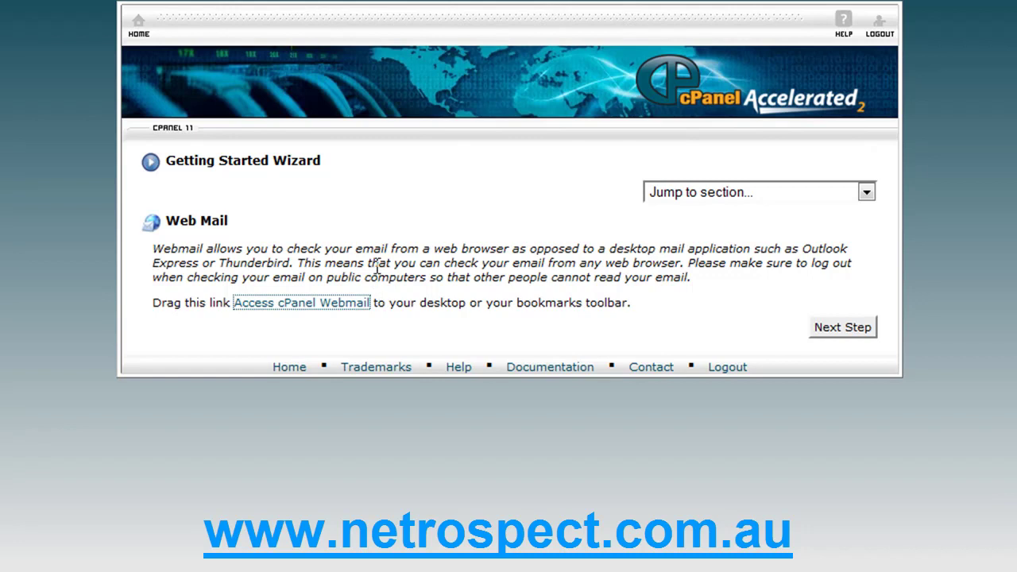
{"action": "left_click", "coordinate": [842, 326]}
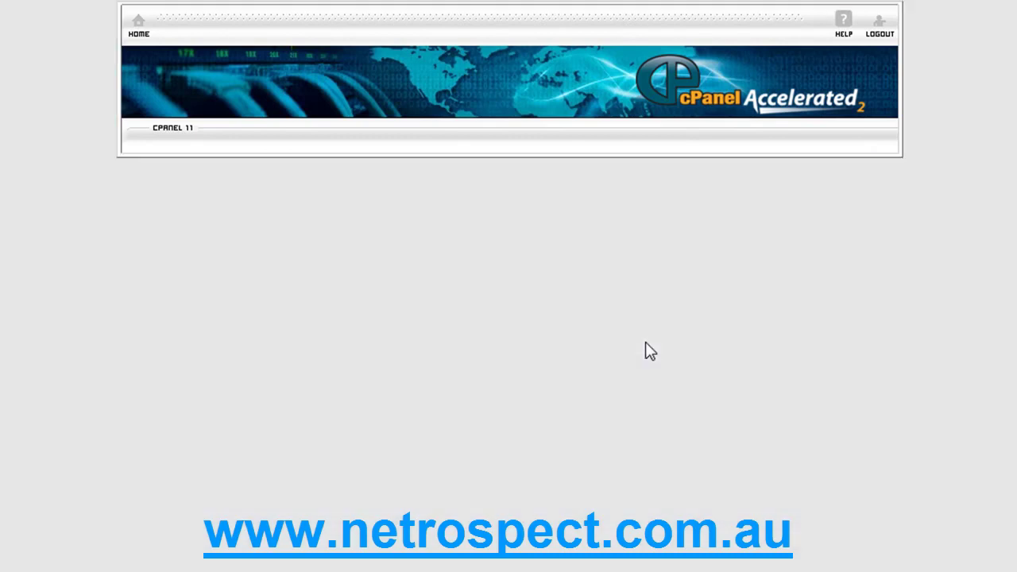
{"action": "left_click", "coordinate": [753, 297]}
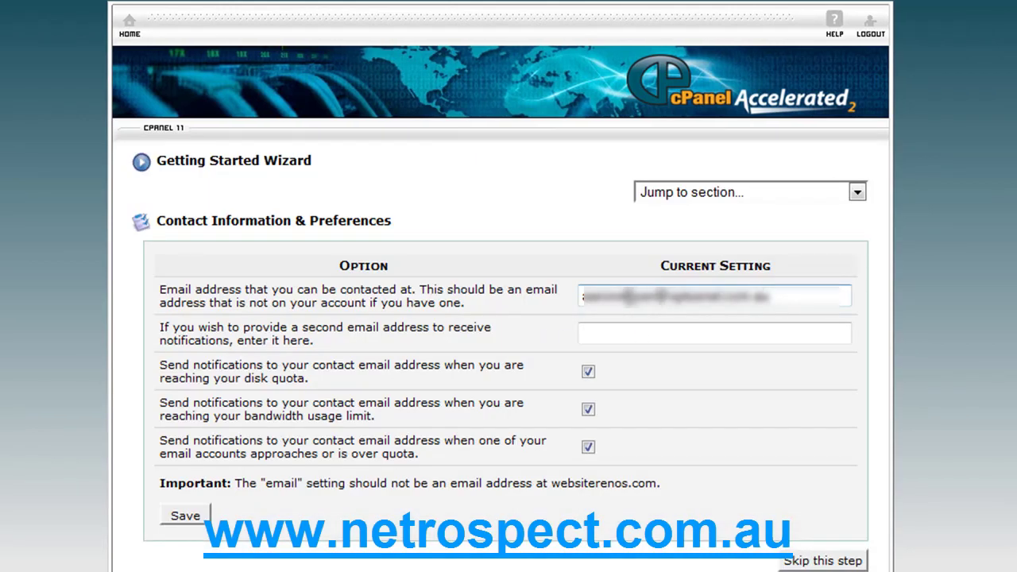
{"action": "left_click_drag", "start_coordinate": [628, 297], "coordinate": [838, 305]}
{"action": "type", "text": "@webs"}
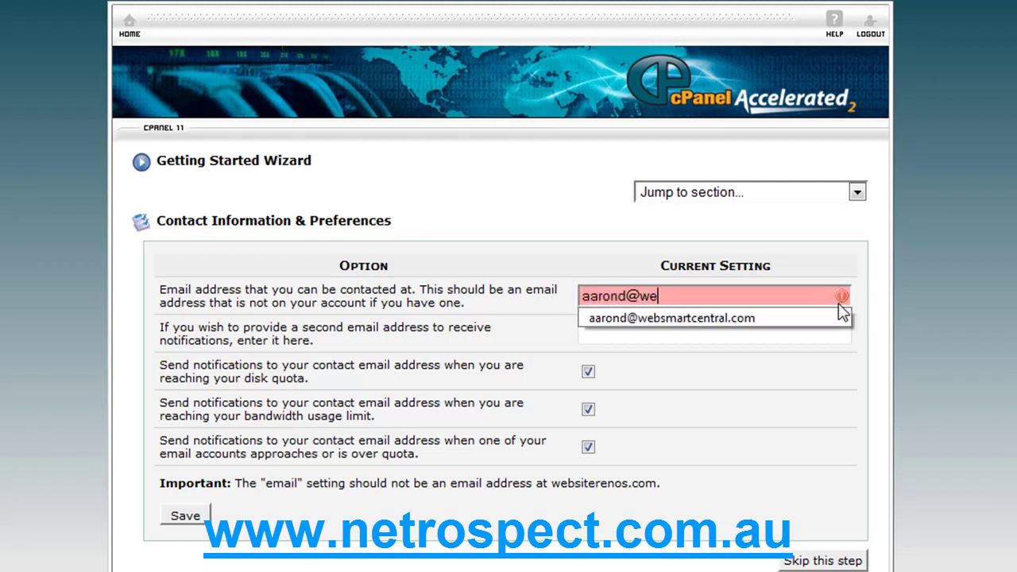
{"action": "key", "text": "BackSpace"}
{"action": "key", "text": "Down"}
{"action": "key", "text": "Return"}
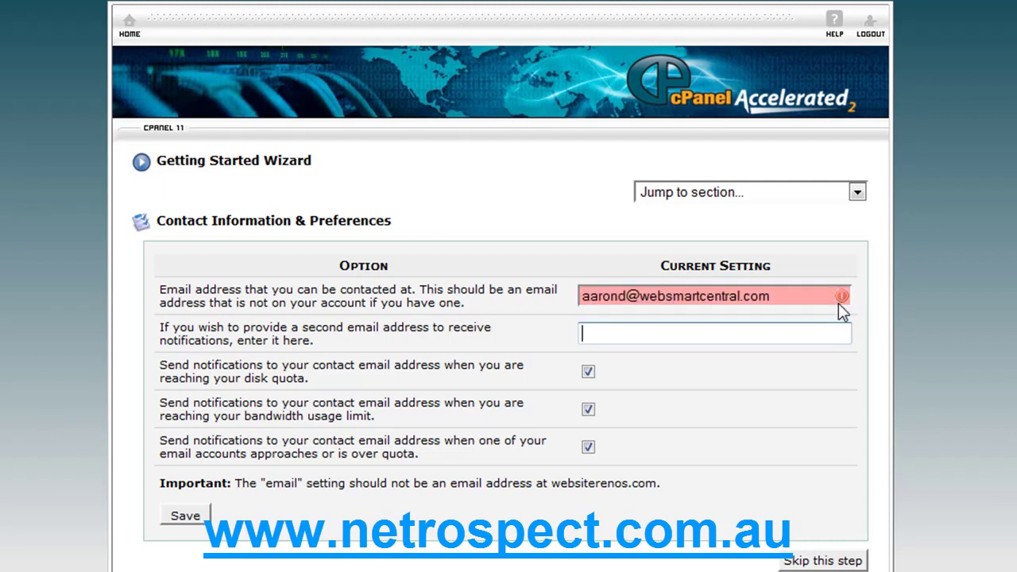
- Keep disk-quota notifications turned on and save the contact information and preferences
{"action": "left_click", "coordinate": [633, 324]}
{"action": "left_click", "coordinate": [587, 371]}
{"action": "left_click", "coordinate": [195, 517]}
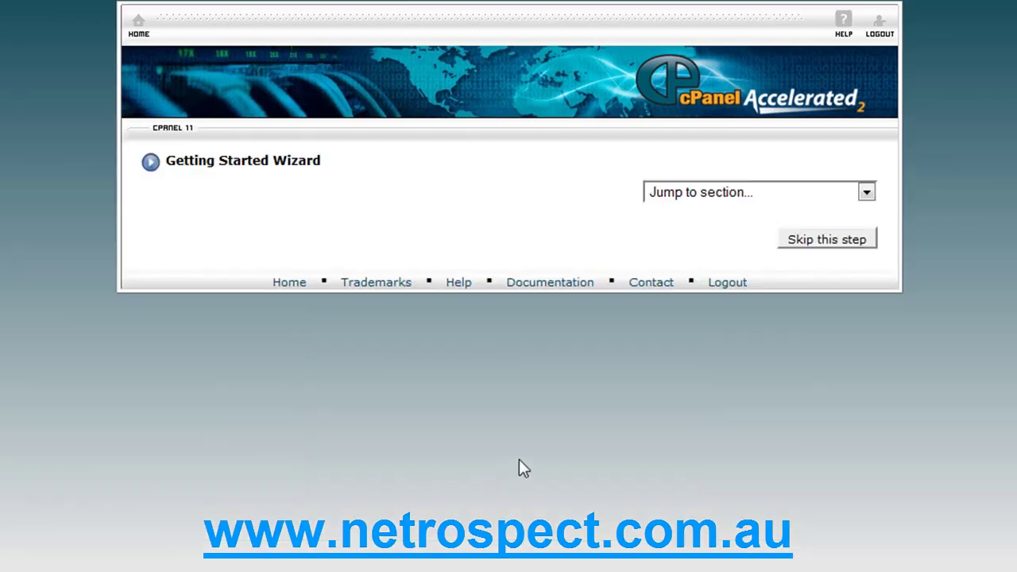